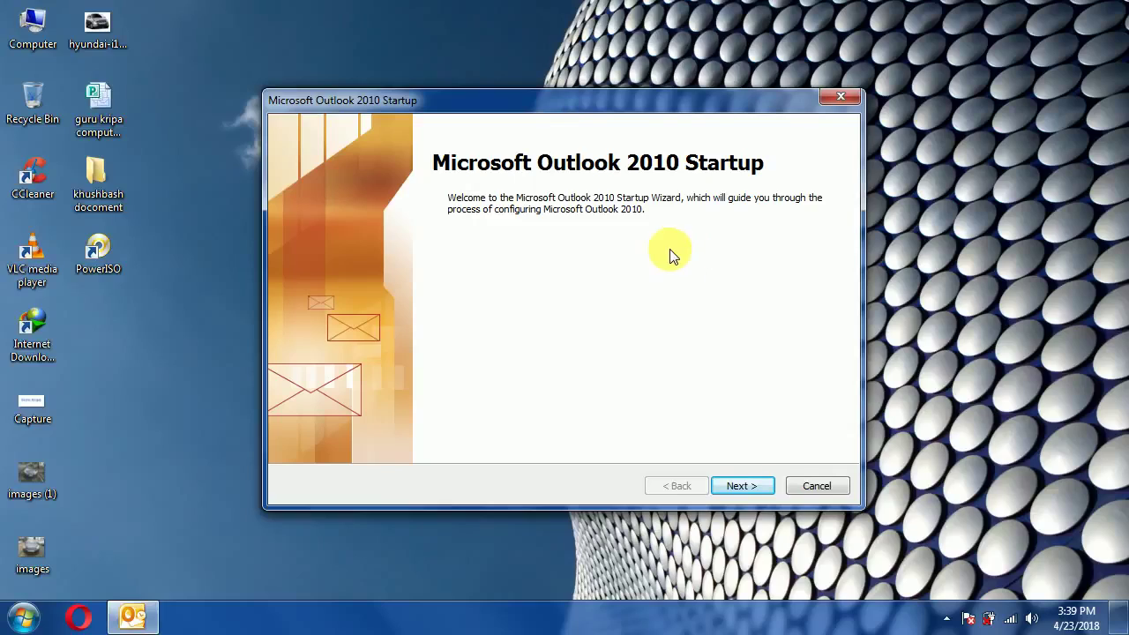
- Start the e-mail account wizard, agree to set up an account, and choose manual server configuration
click(740, 485)
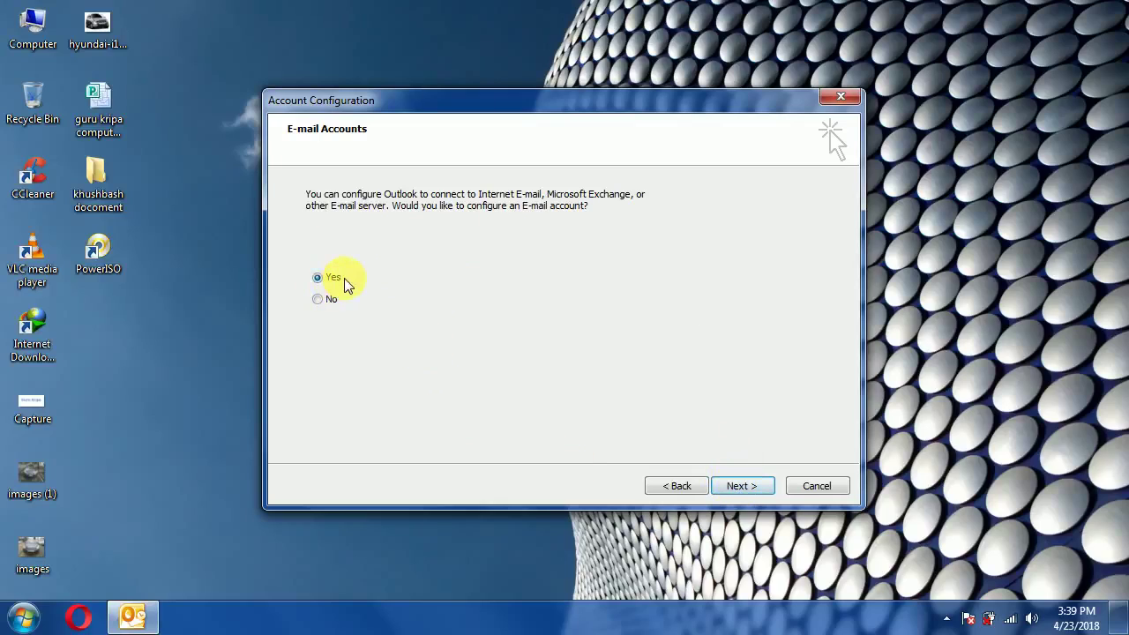
click(762, 485)
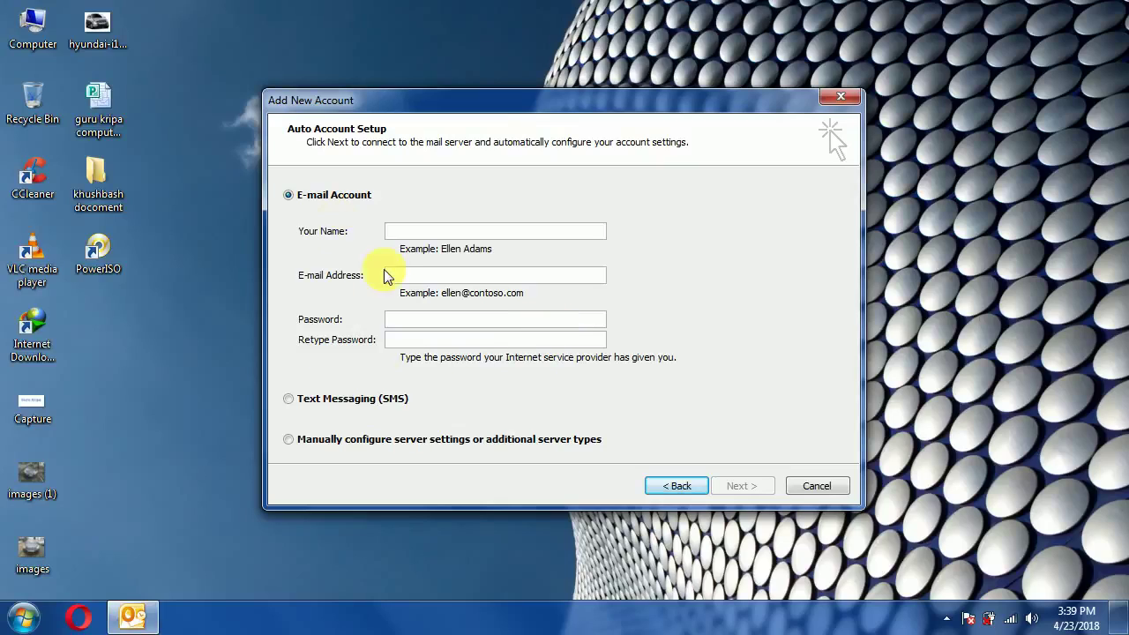
click(290, 440)
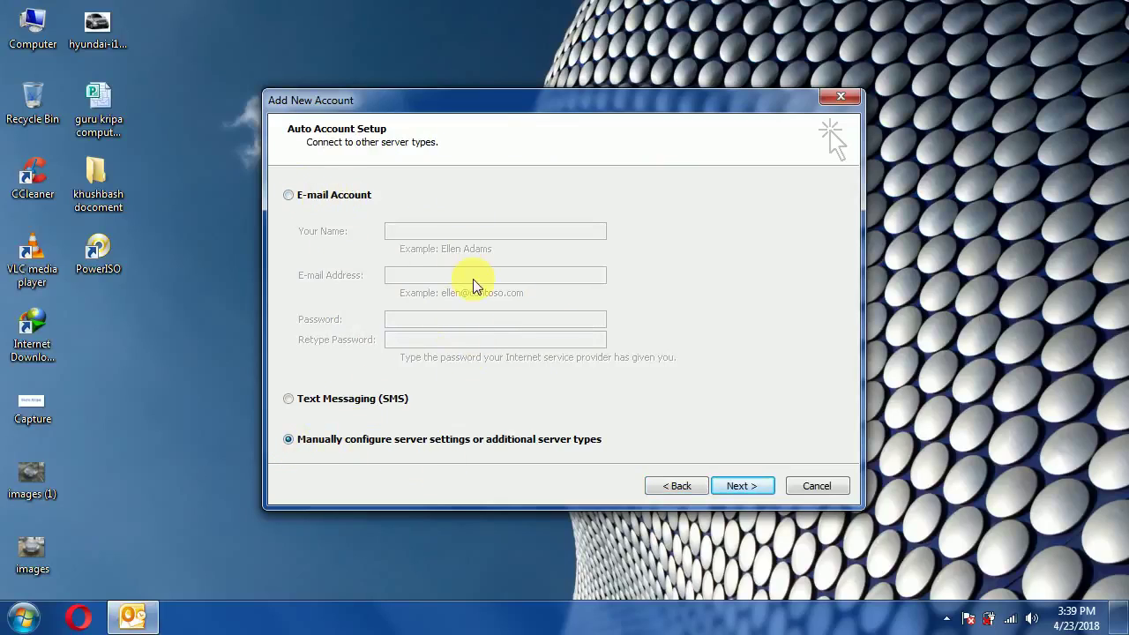
click(731, 487)
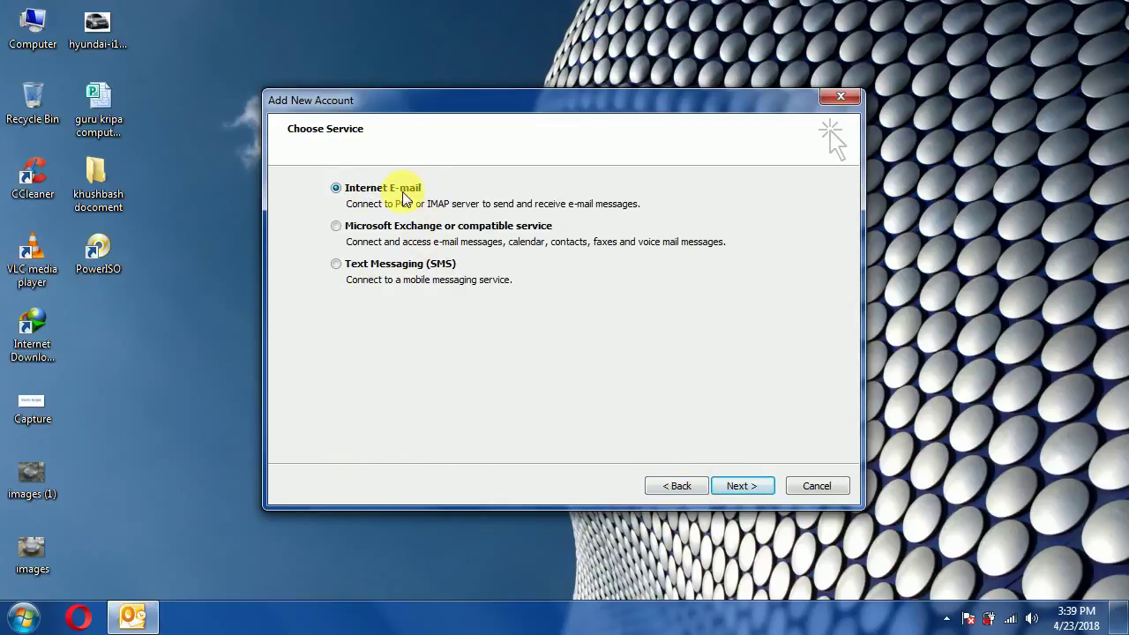
- Enter your name and Gmail address, and set the account type to IMAP
click(735, 486)
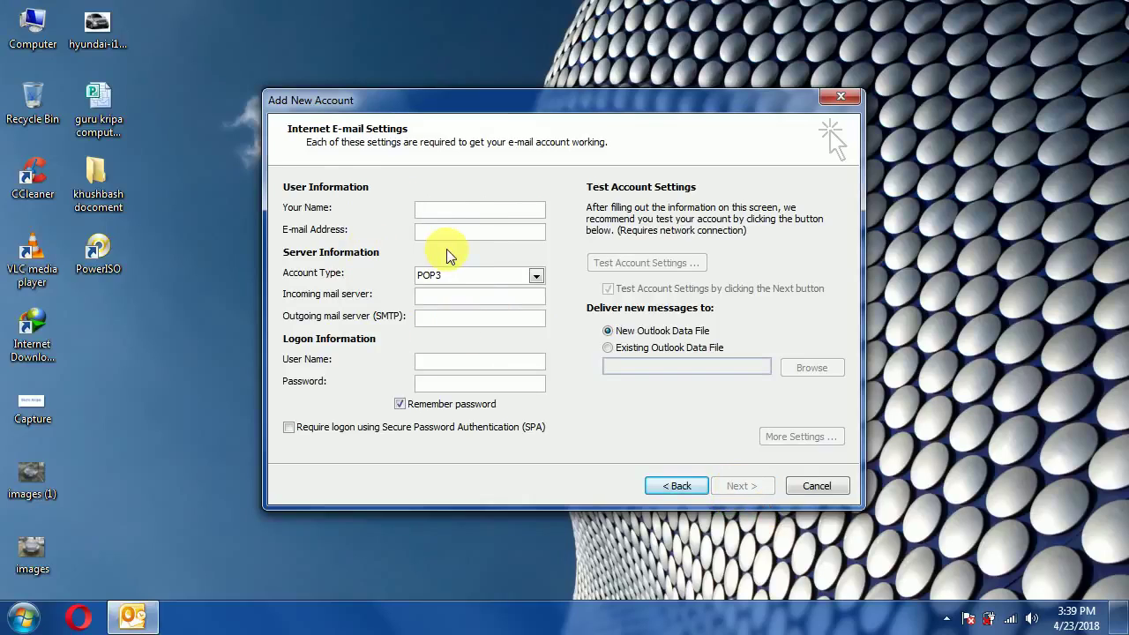
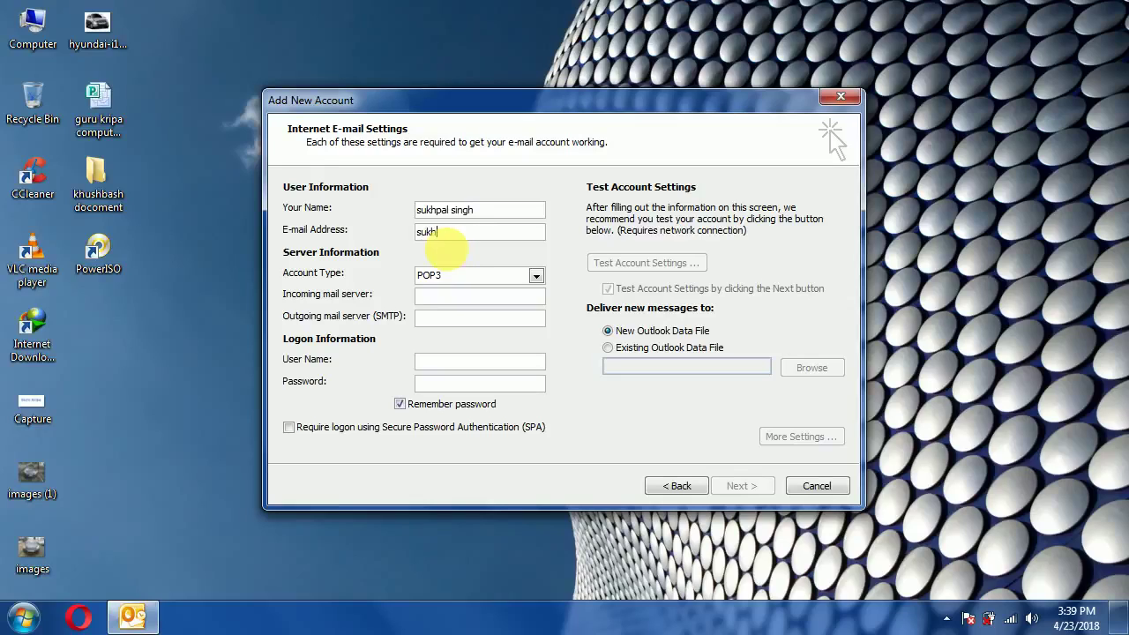
click(537, 277)
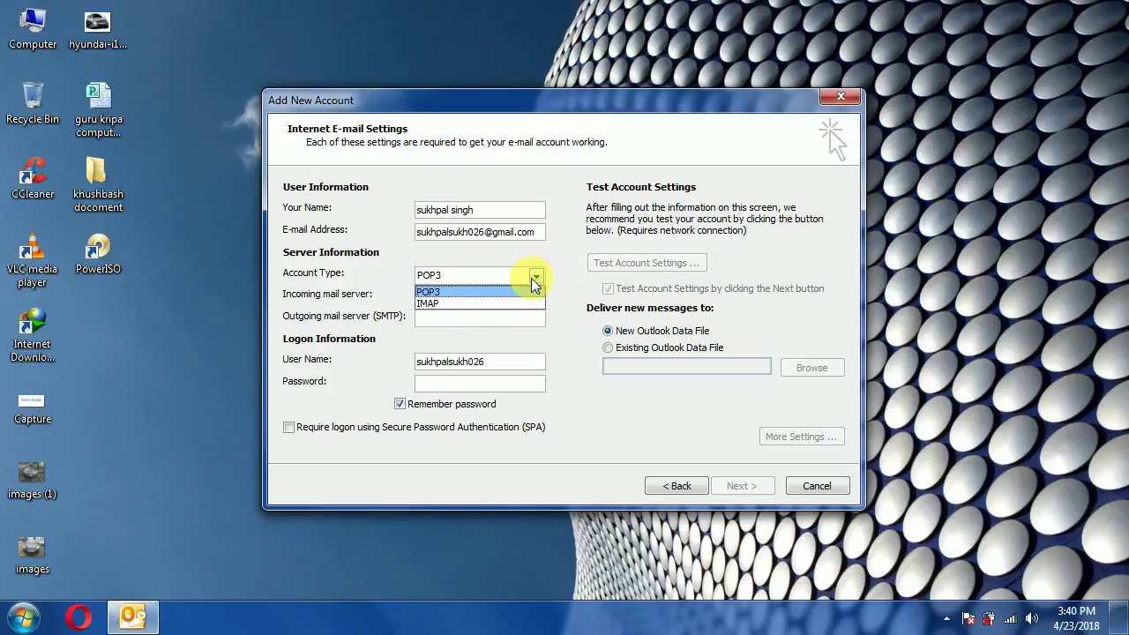
click(456, 303)
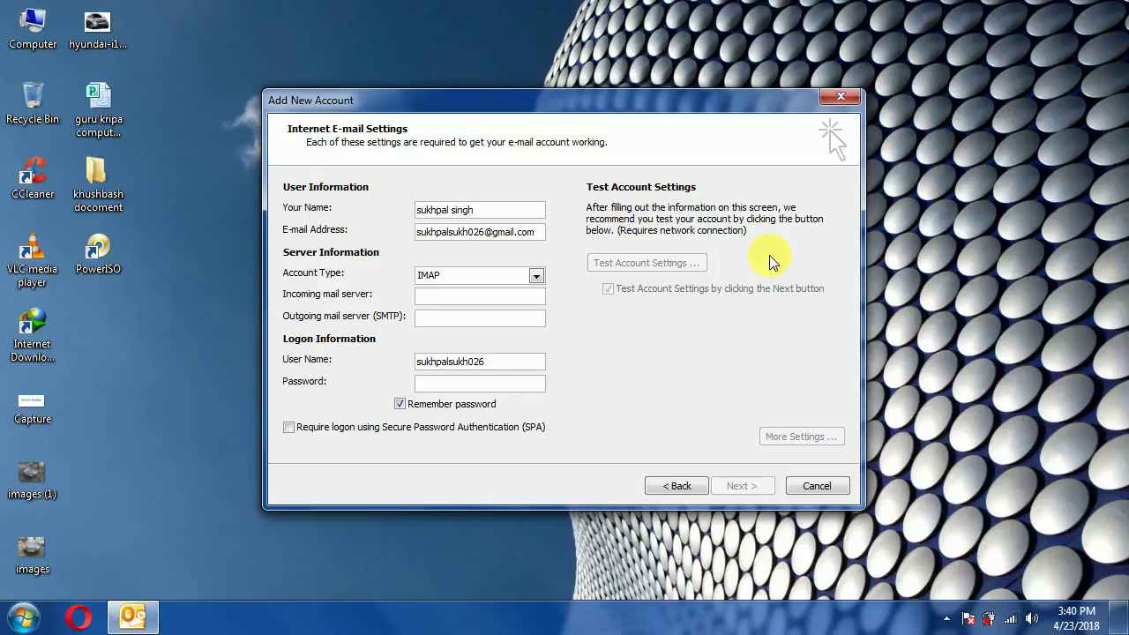
- Enter imap.gmail.com and smtp.gmail.com as servers, the full Gmail user name, and the account password
text(imap.)
text(gmail.co)
text(m)
text(sm)
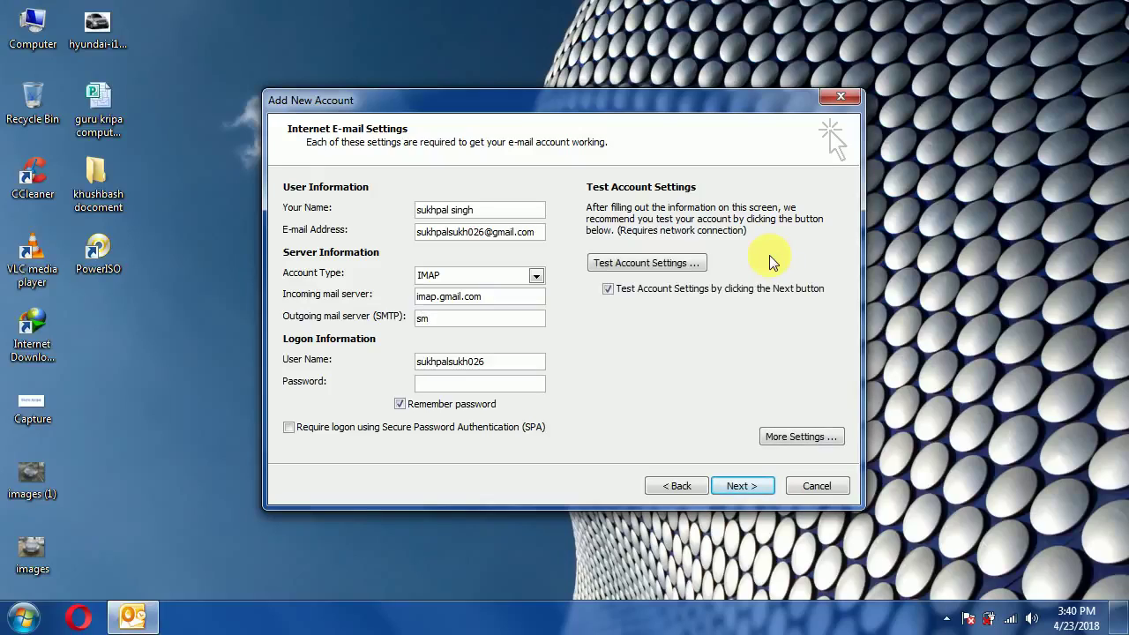
text(tp.gmail.com)
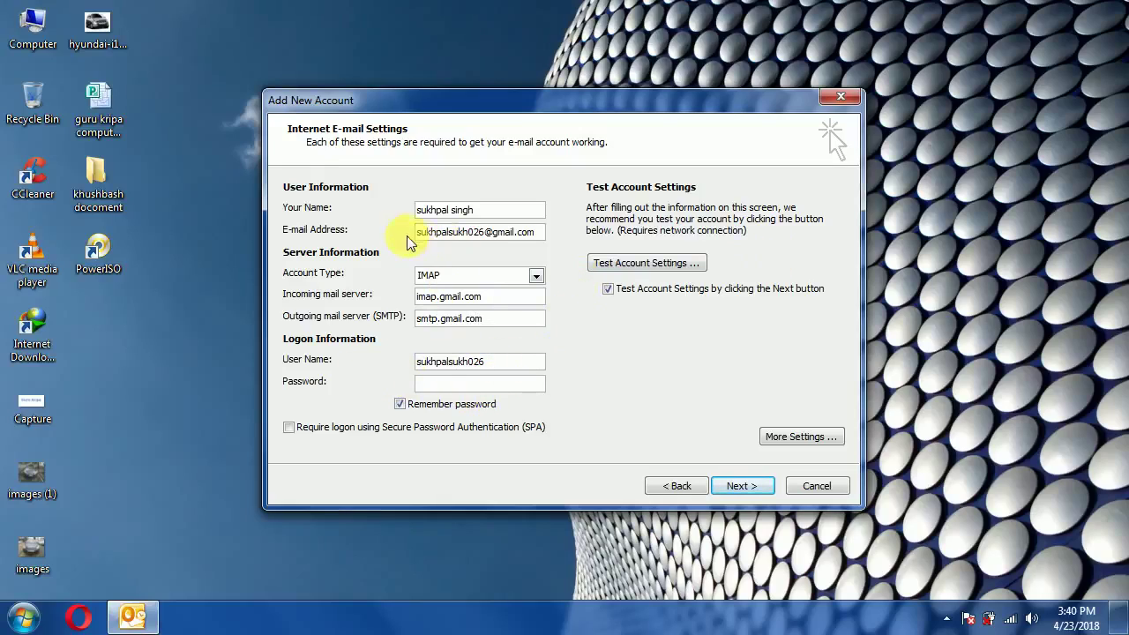
click(497, 363)
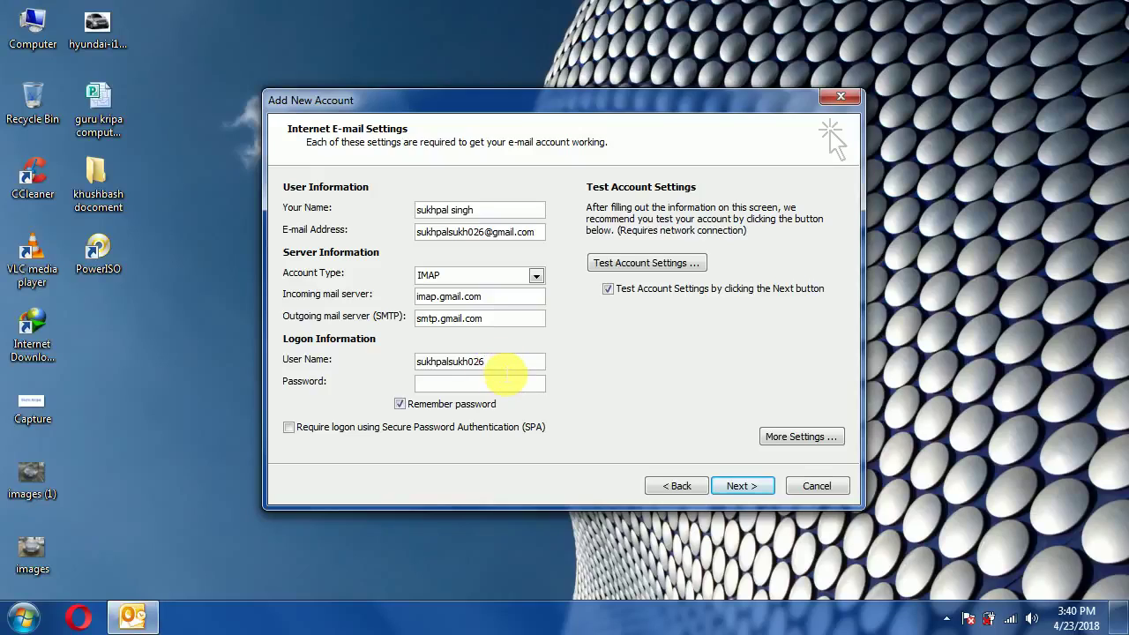
text(@gmail.com)
click(504, 388)
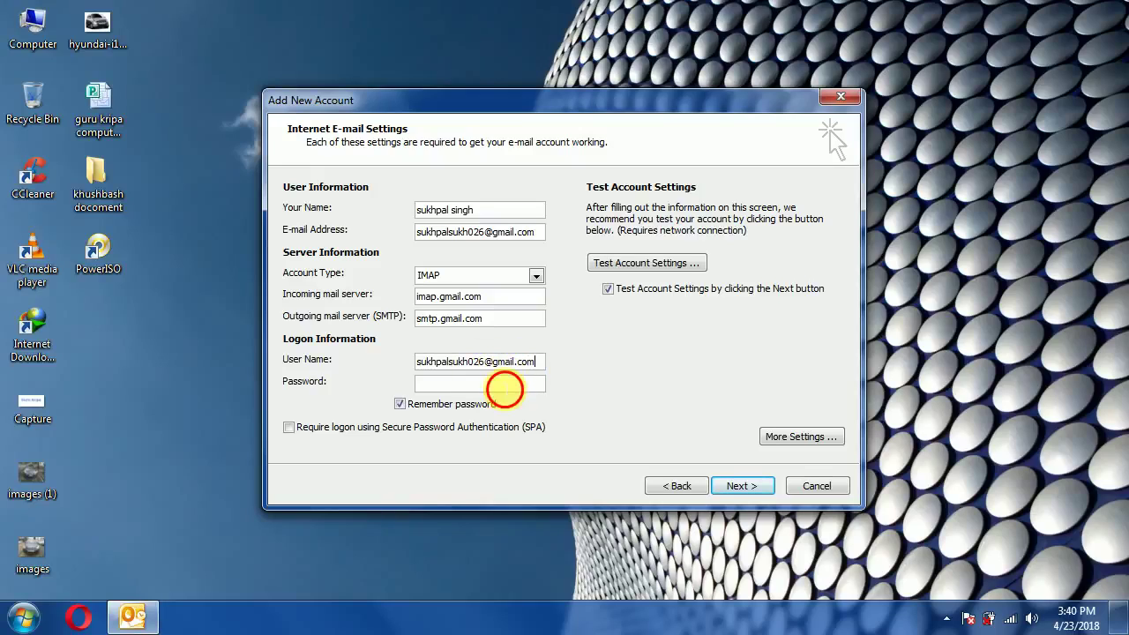
text(*****)
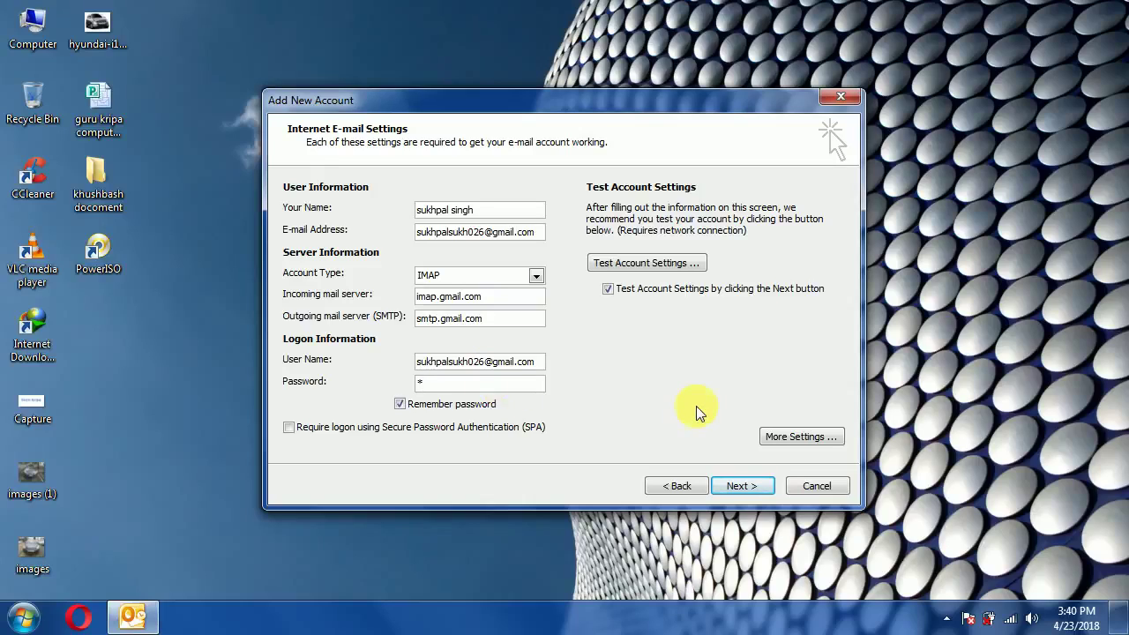
text(*****)
- Require authentication for the outgoing SMTP server in More Settings
click(805, 440)
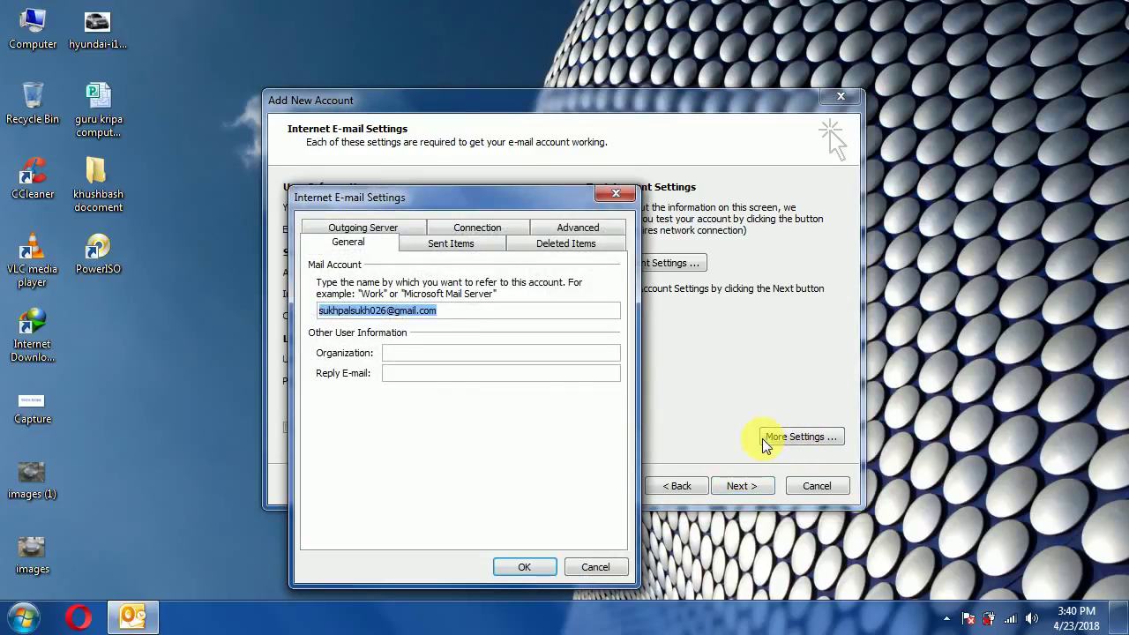
click(365, 229)
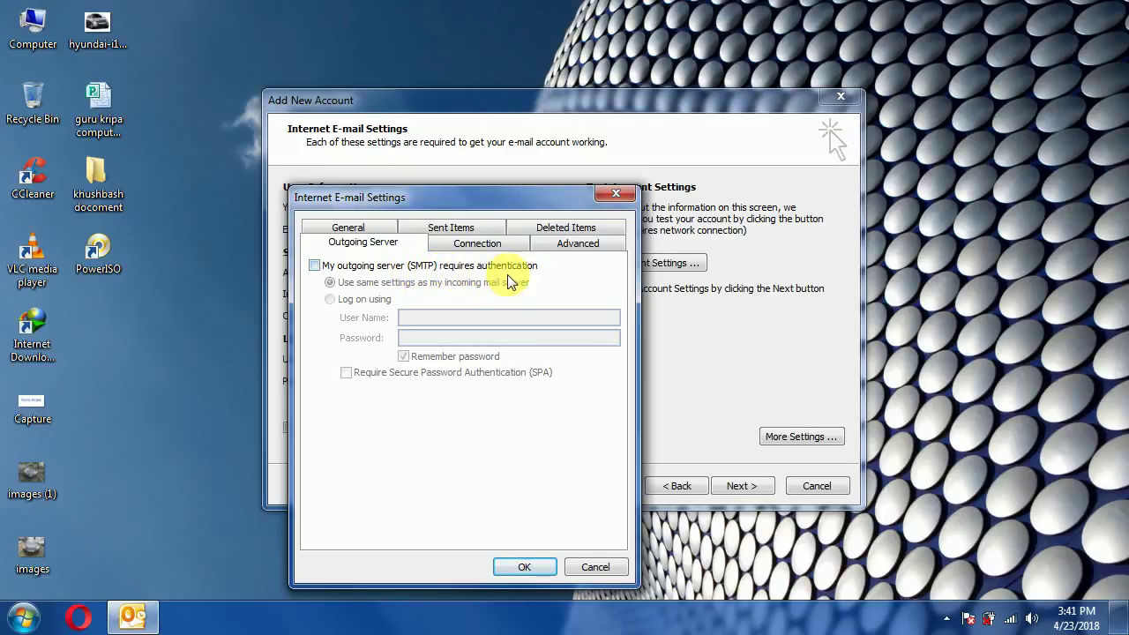
click(315, 265)
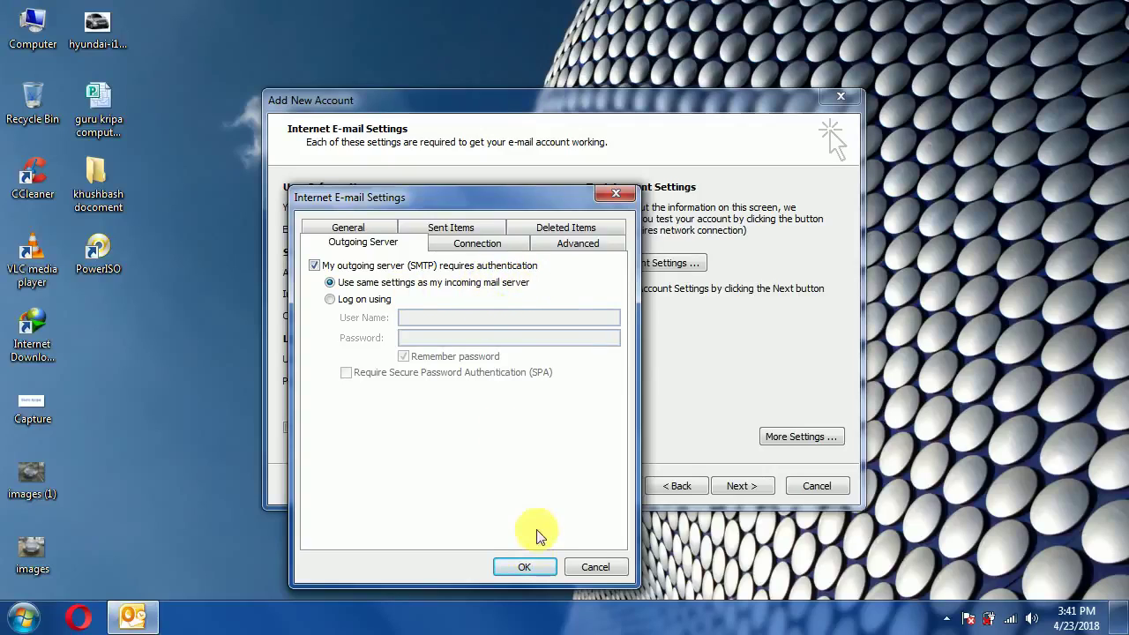
- Set both incoming and outgoing encryption to SSL and change the SMTP port from 25 to 465
click(565, 243)
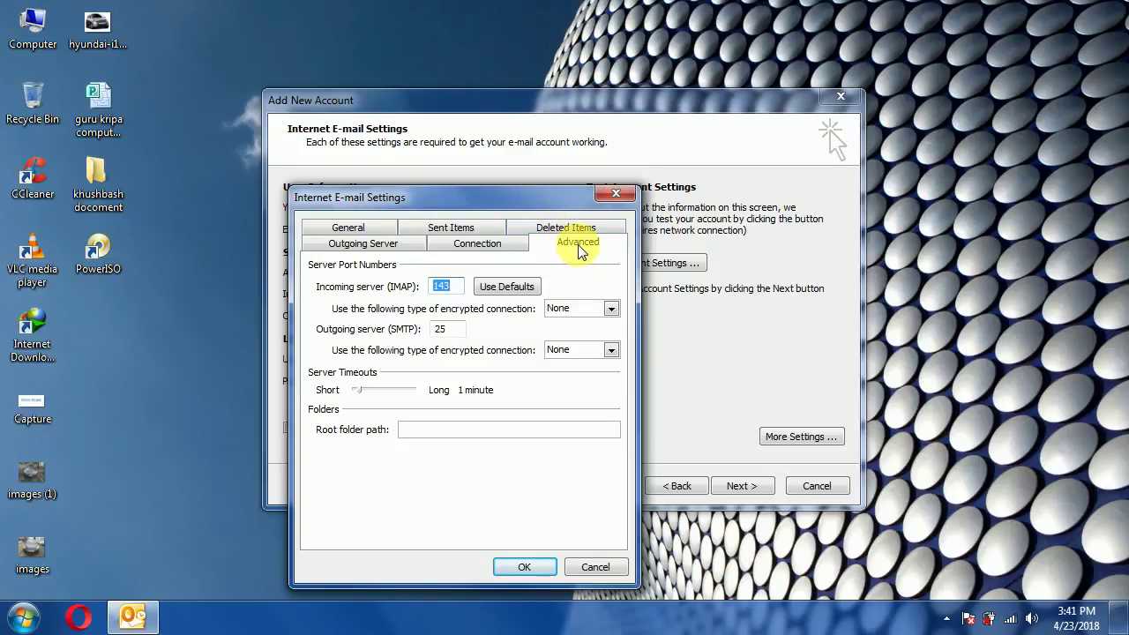
click(612, 310)
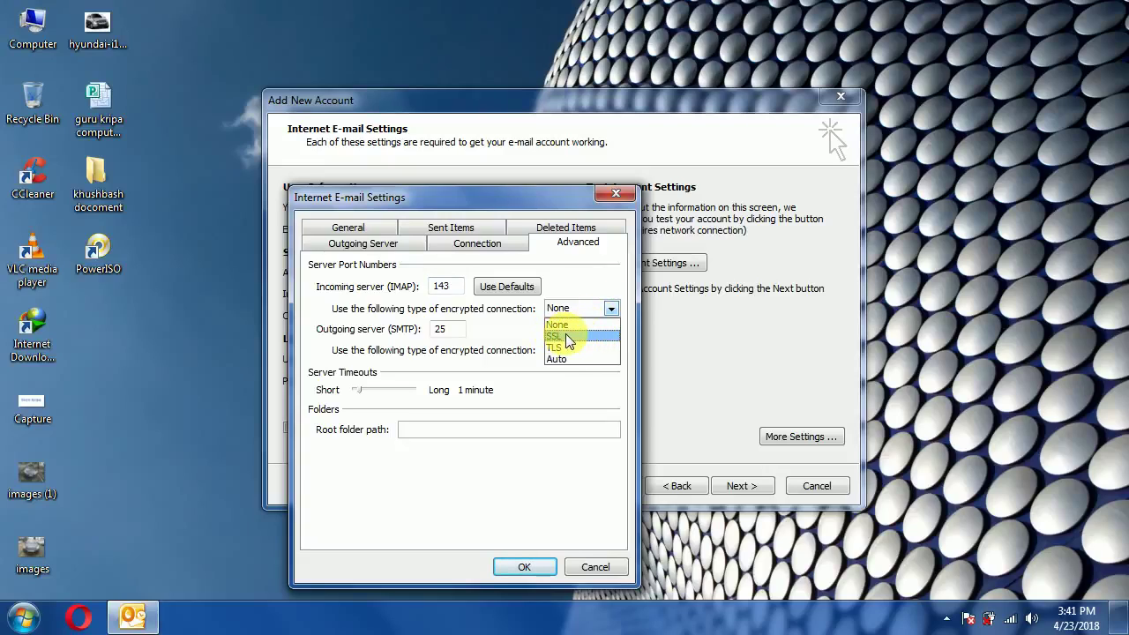
click(566, 334)
click(614, 351)
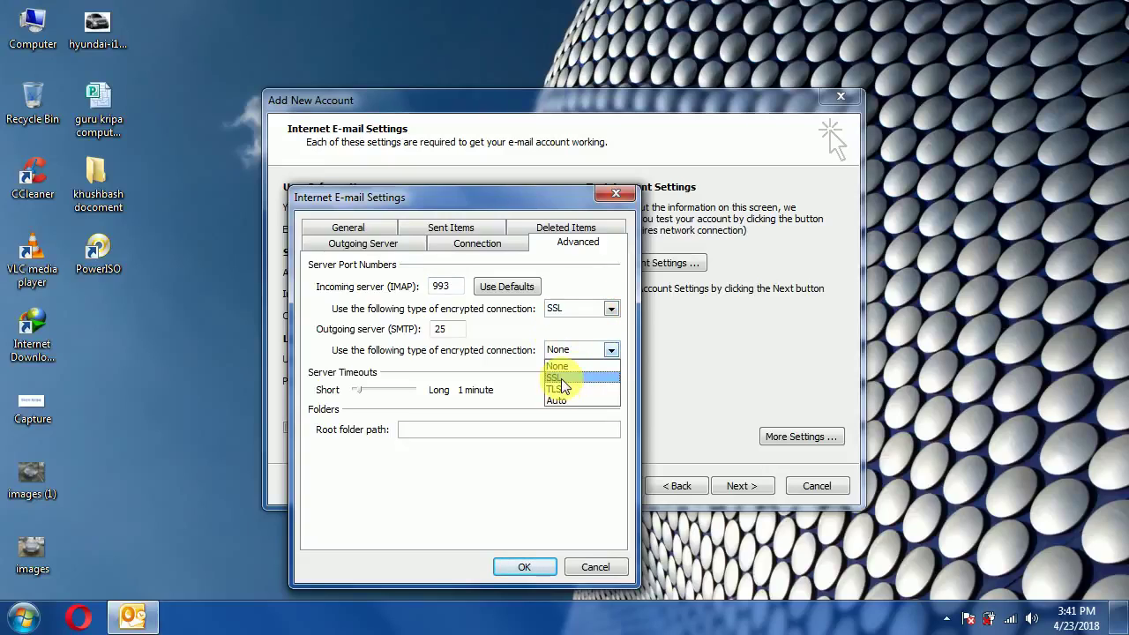
click(563, 380)
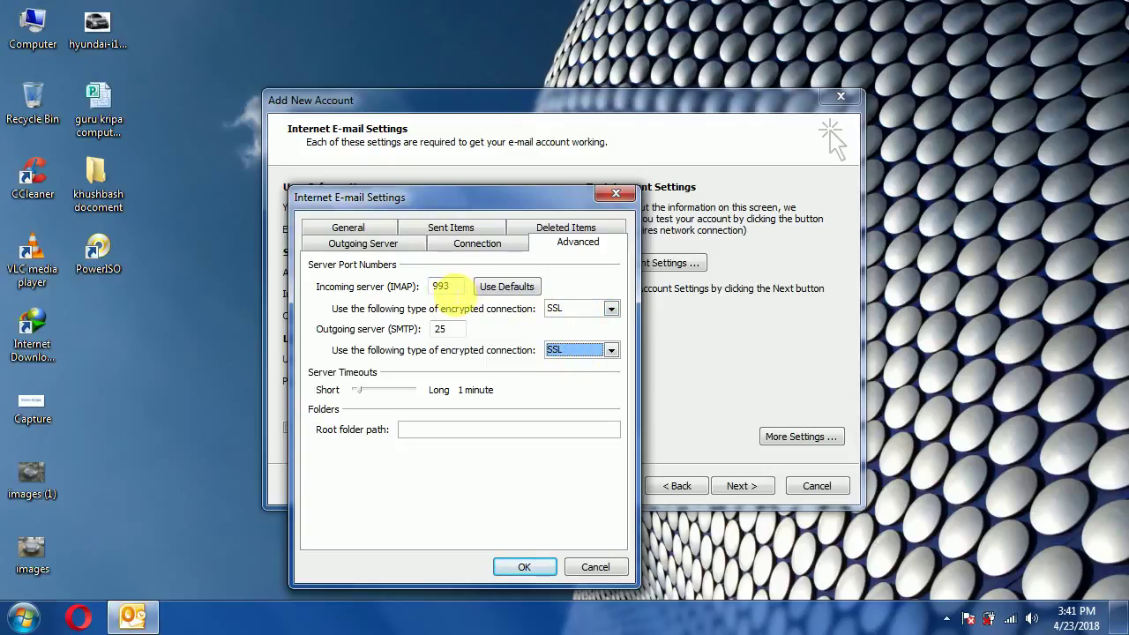
double_click(444, 329)
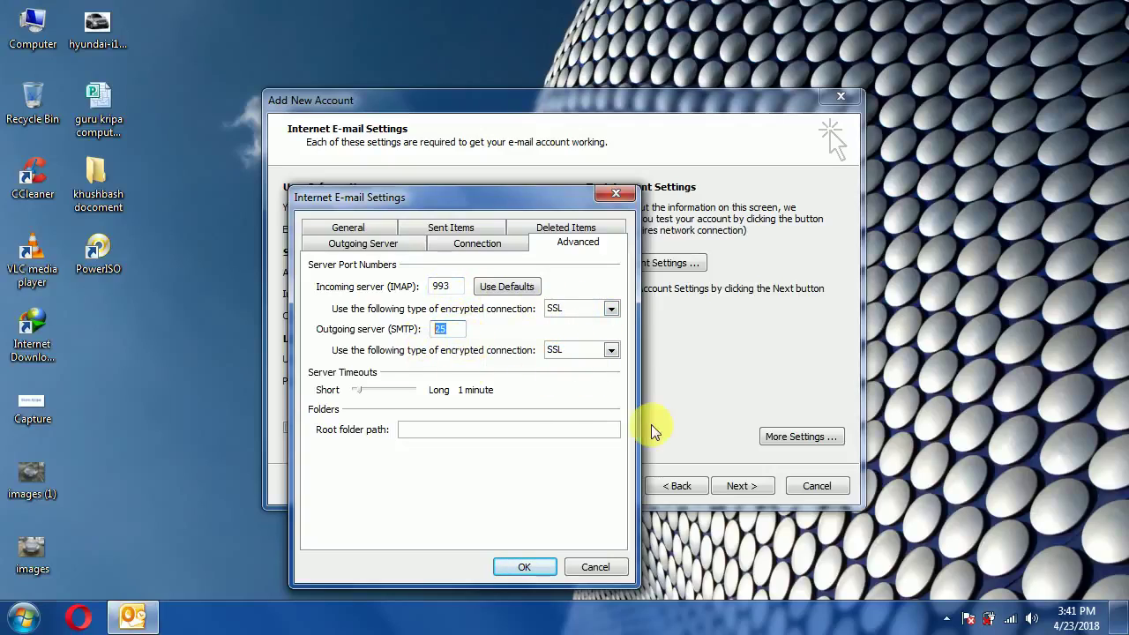
text(465)
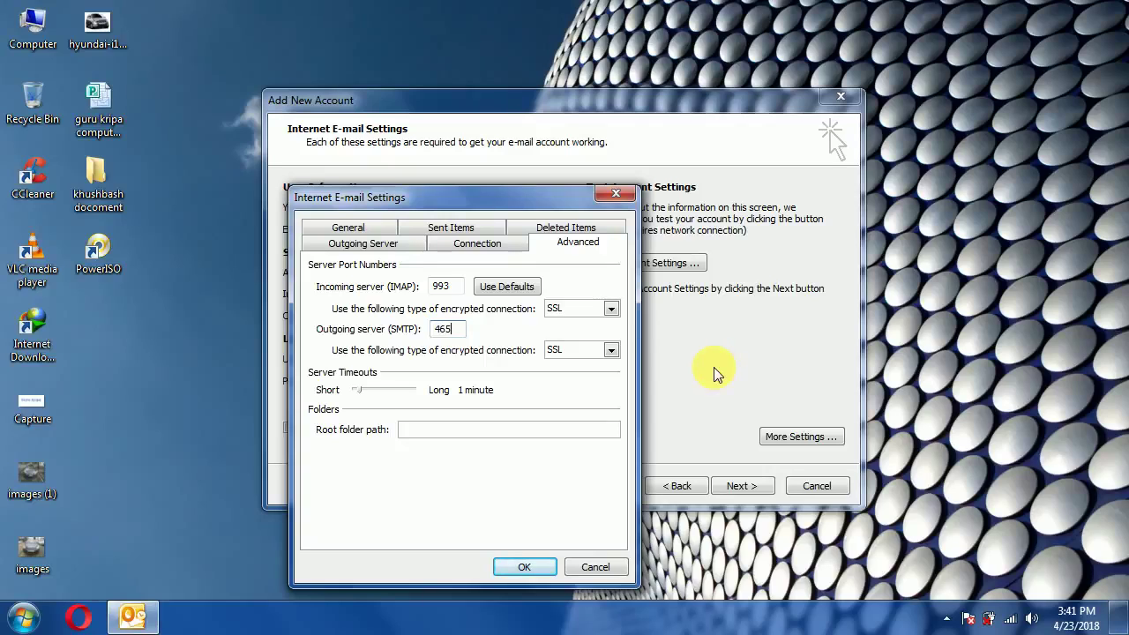
click(533, 566)
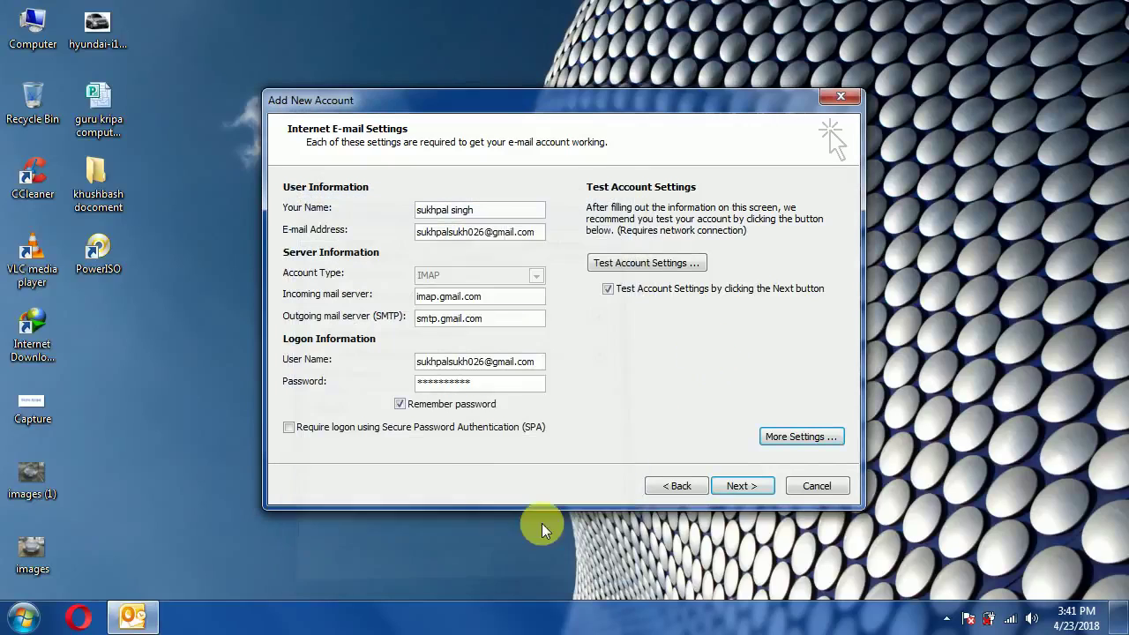
- Test the account settings successfully, then proceed through the rerun test to the Congratulations page
click(653, 266)
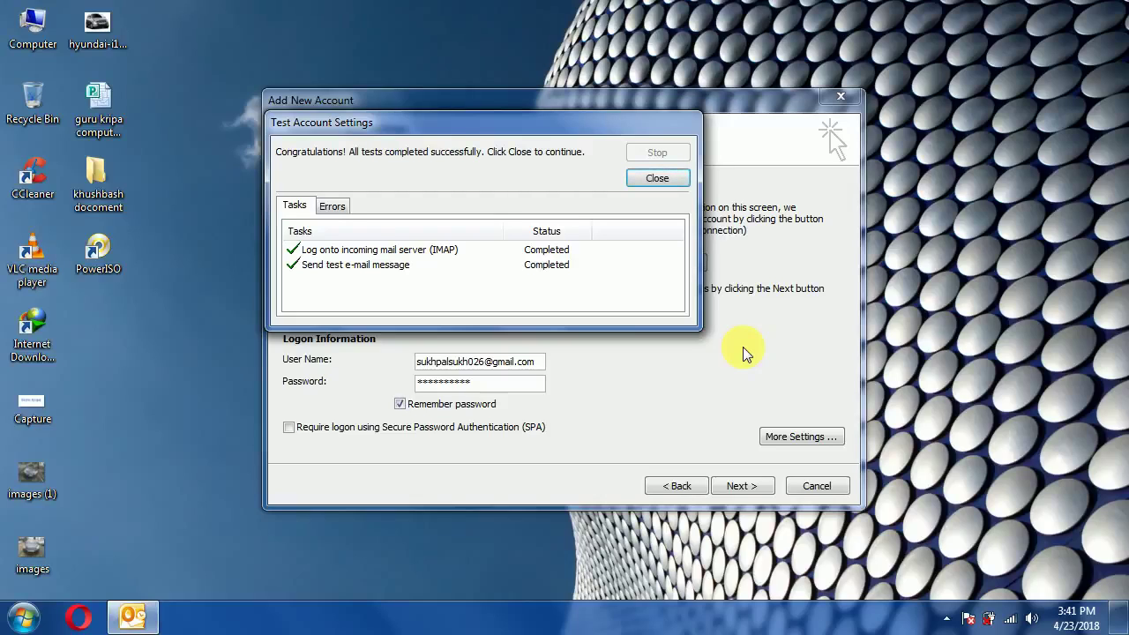
click(657, 179)
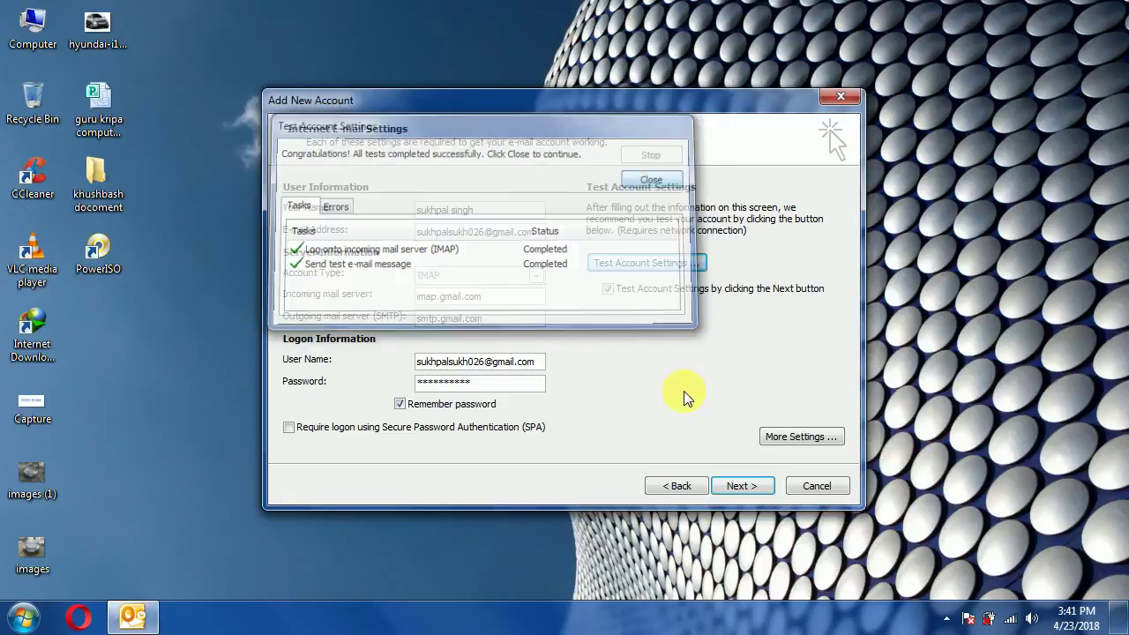
click(742, 486)
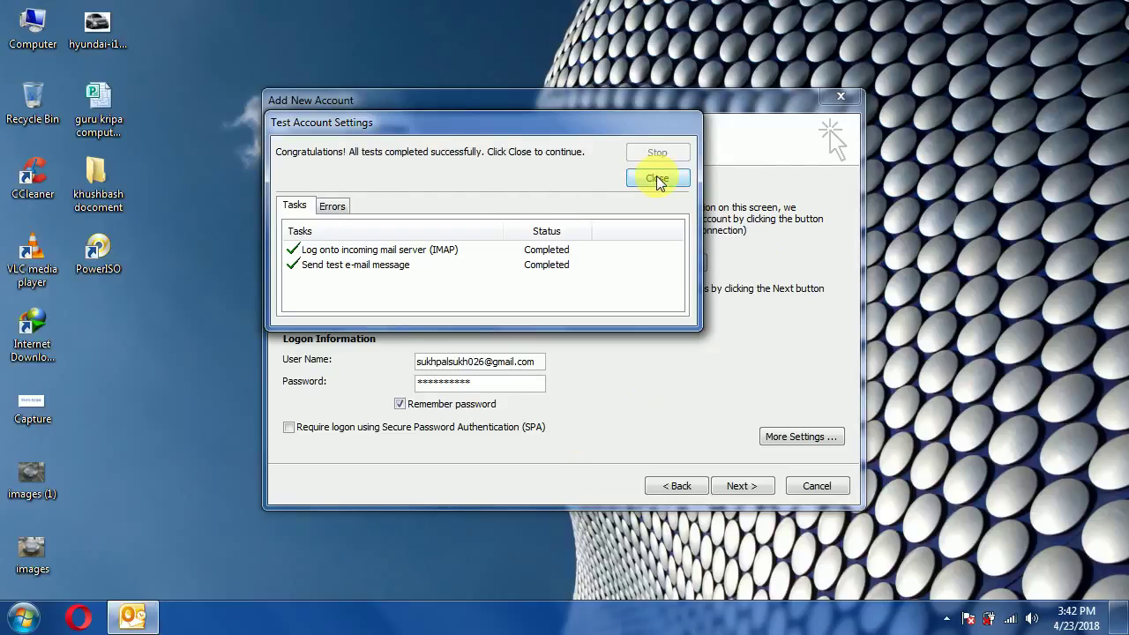
click(658, 177)
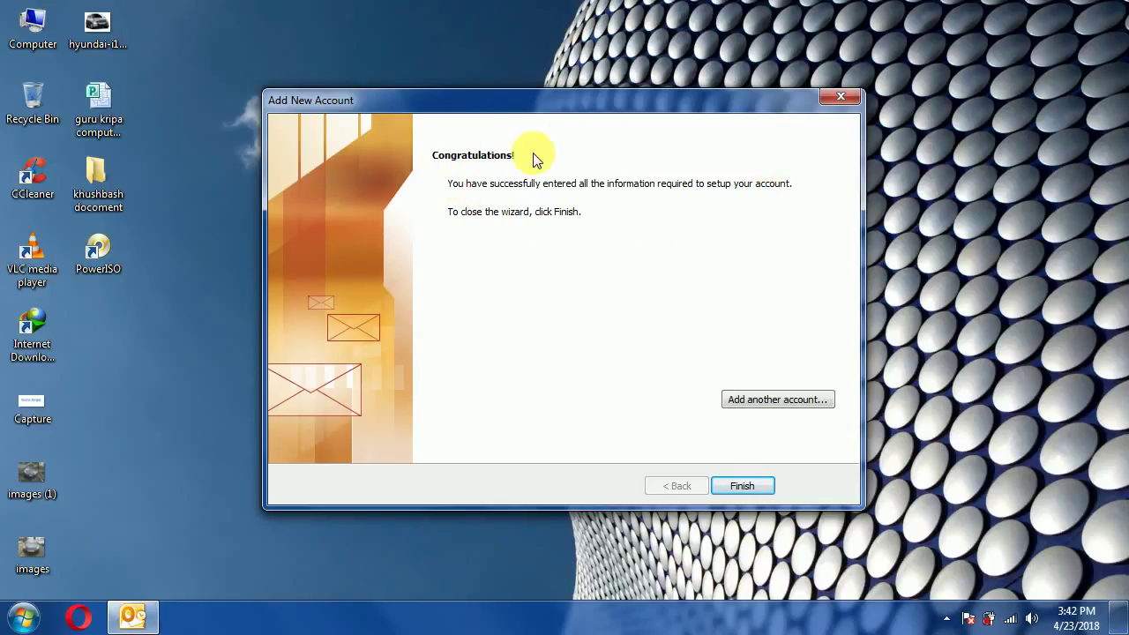
- Finish the wizard and make Outlook the default mail program
click(746, 484)
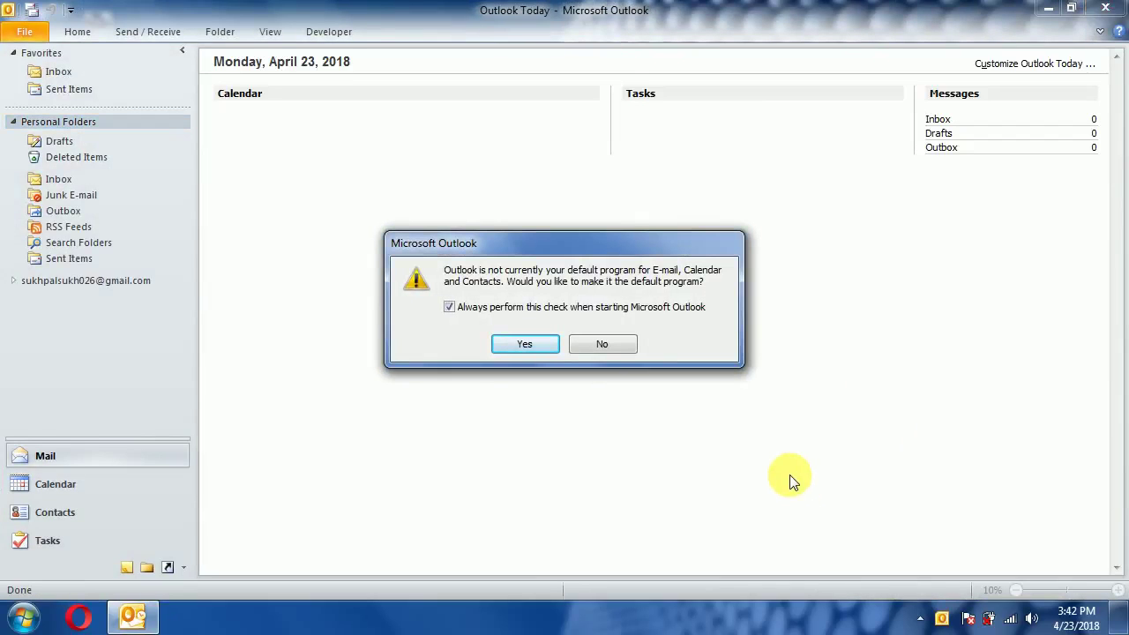
click(540, 347)
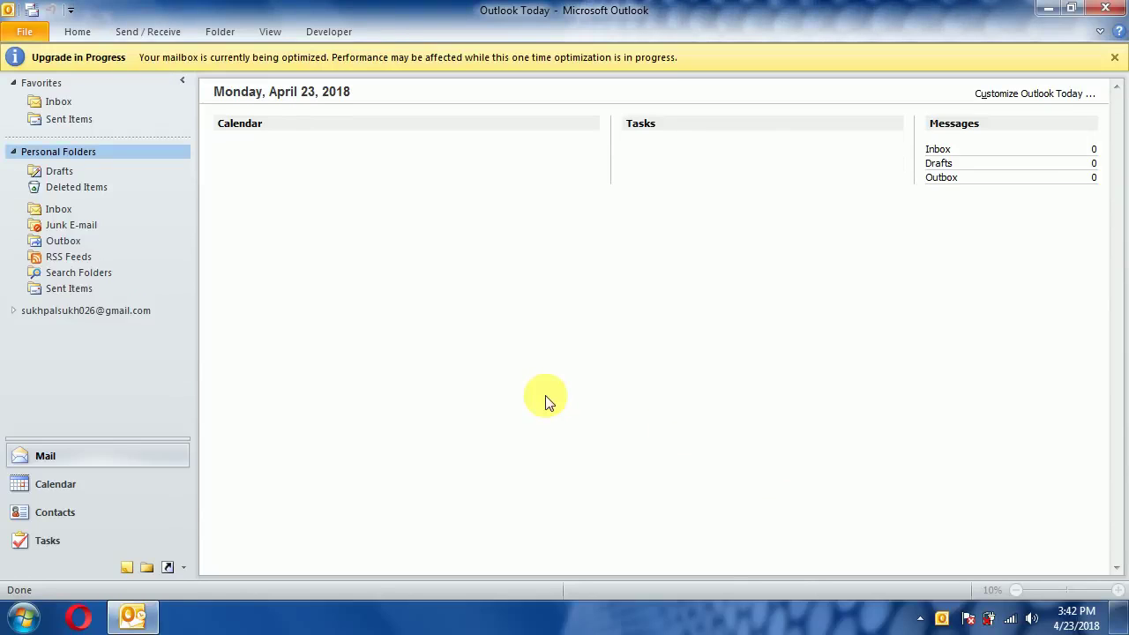